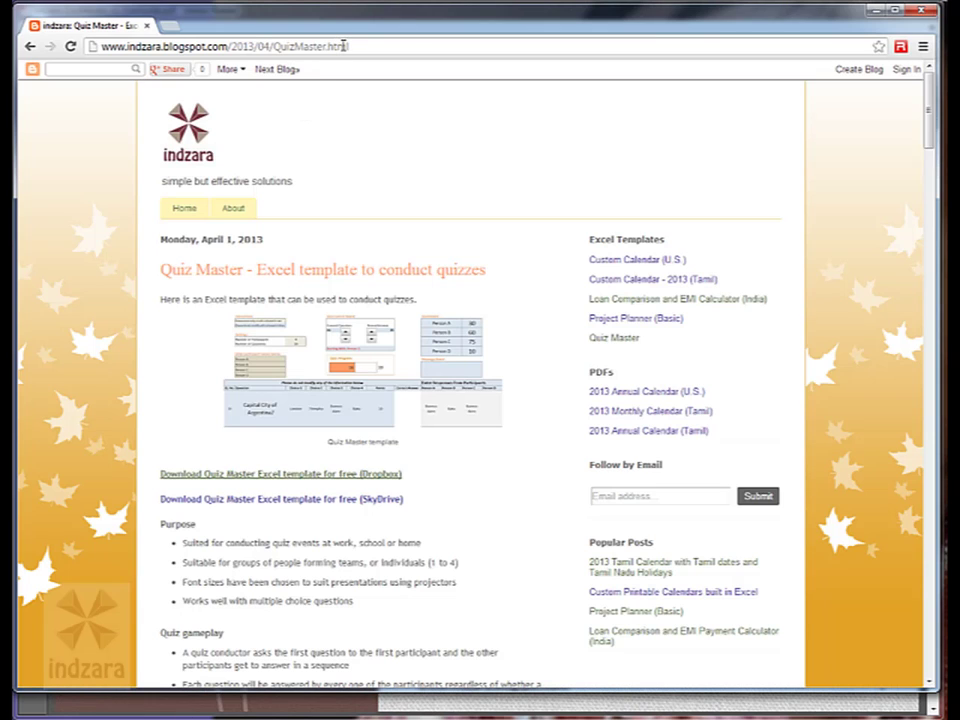
# Download indzara_QuizMaster_v1.xlsx from SkyDrive and open it on its Introduction sheet.
pyautogui.scroll(-1, 218, 350)
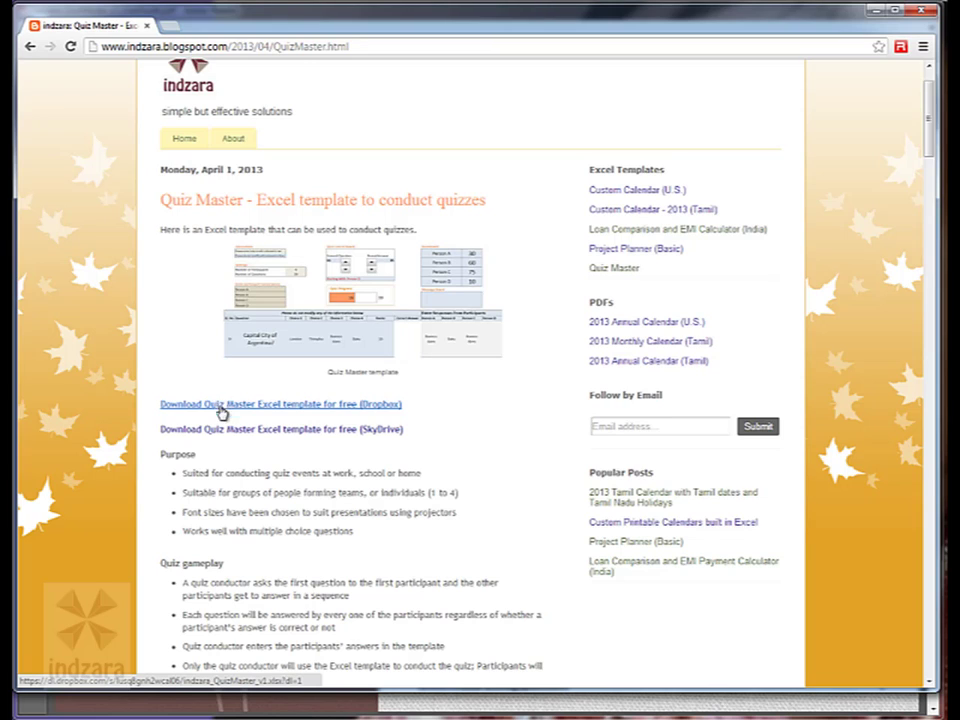
pyautogui.click(373, 437)
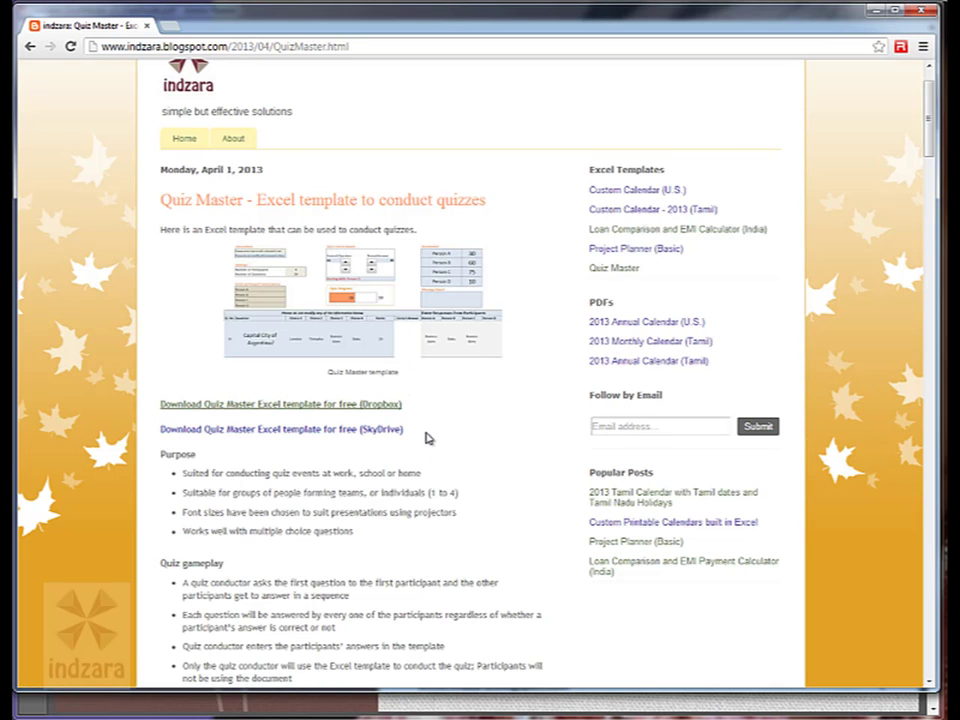
pyautogui.scroll(-1, 425, 437)
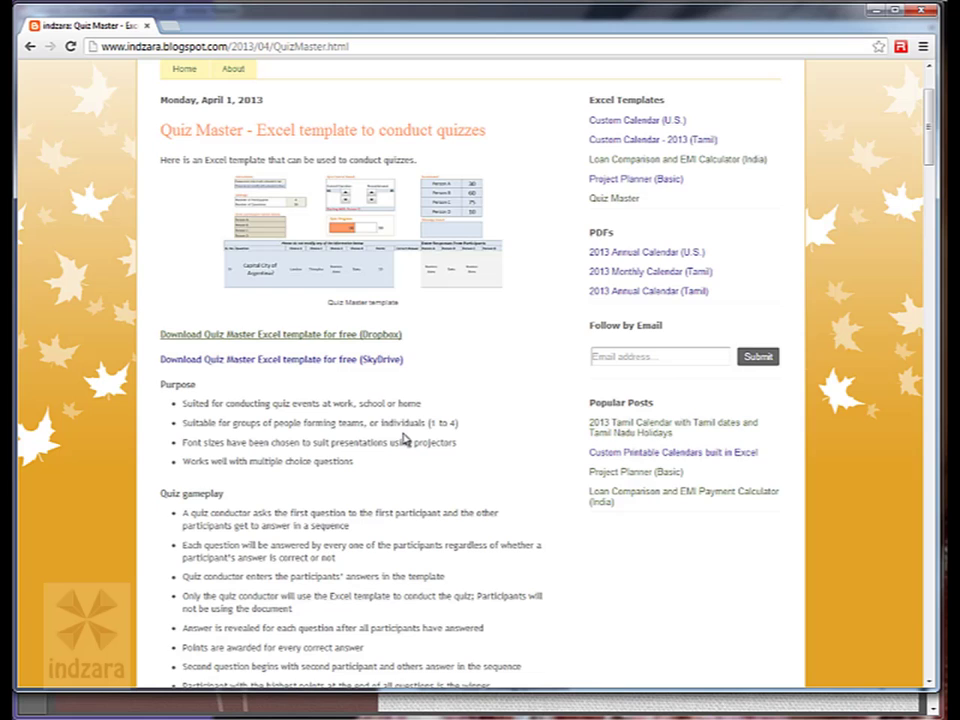
pyautogui.scroll(-15, 405, 440)
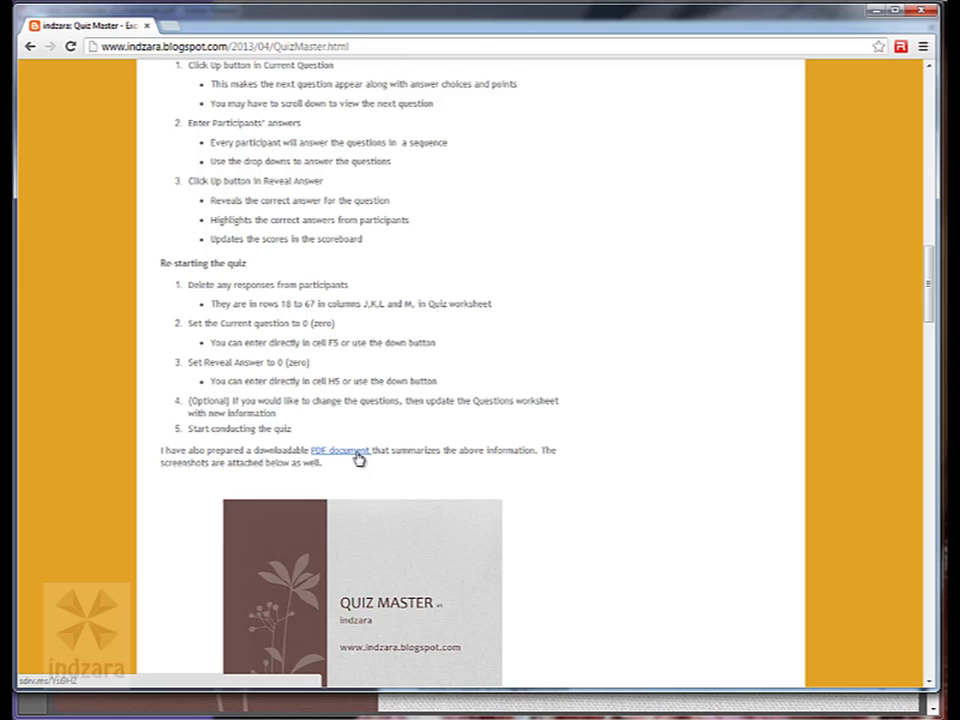
pyautogui.scroll(-3, 358, 458)
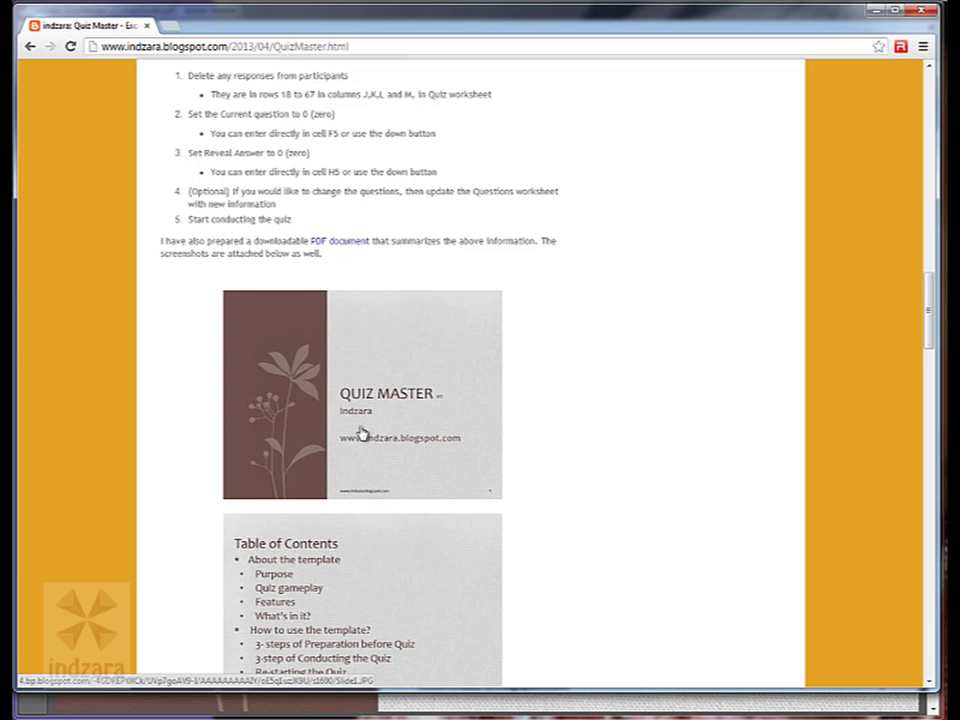
pyautogui.scroll(-15, 362, 430)
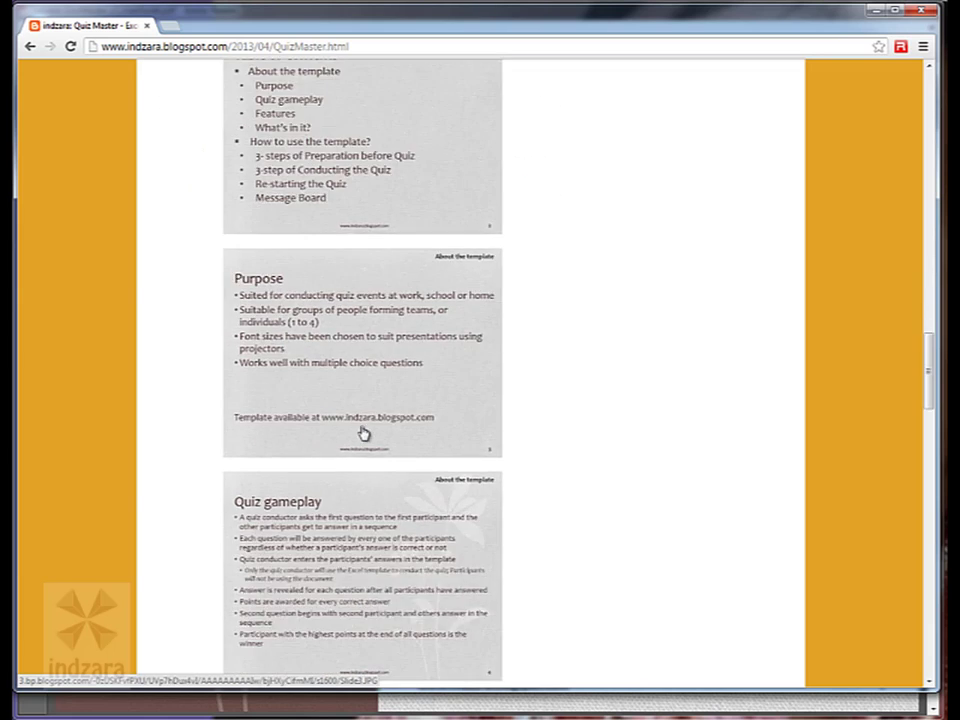
pyautogui.scroll(-4, 365, 438)
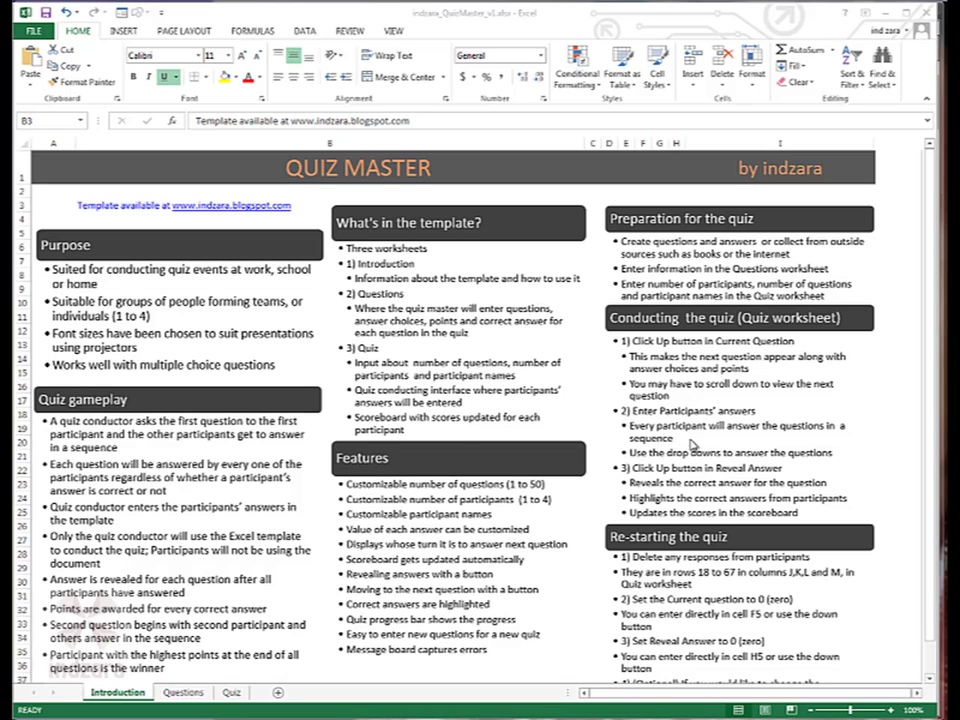
pyautogui.click(194, 692)
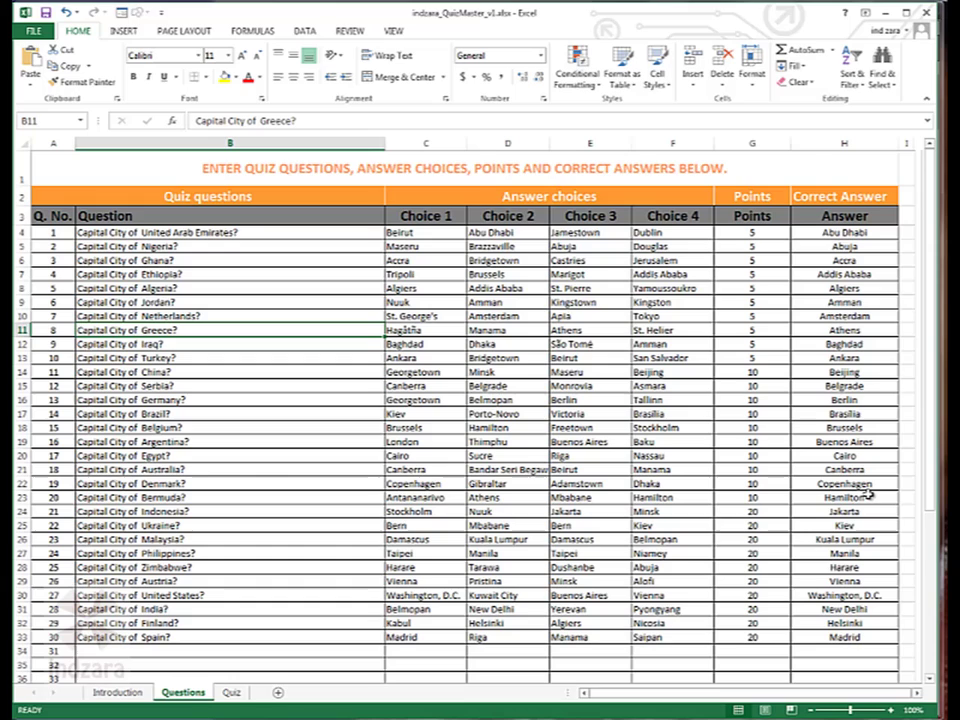
pyautogui.click(232, 692)
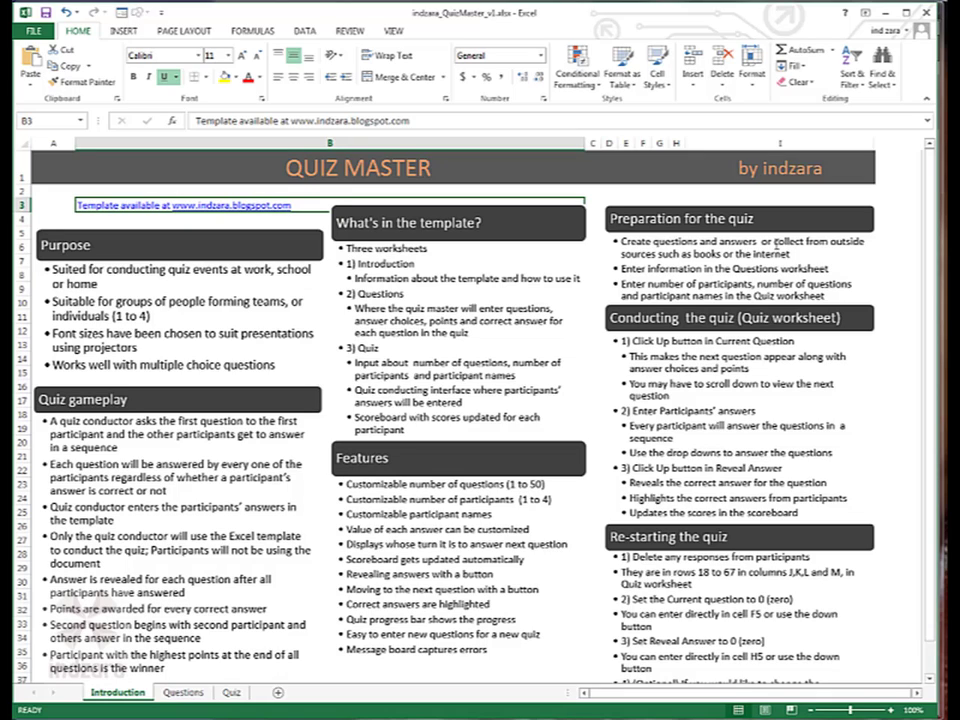
# Show the Questions sheet listing 30 capital-city questions with choices, points and answers.
pyautogui.click(184, 692)
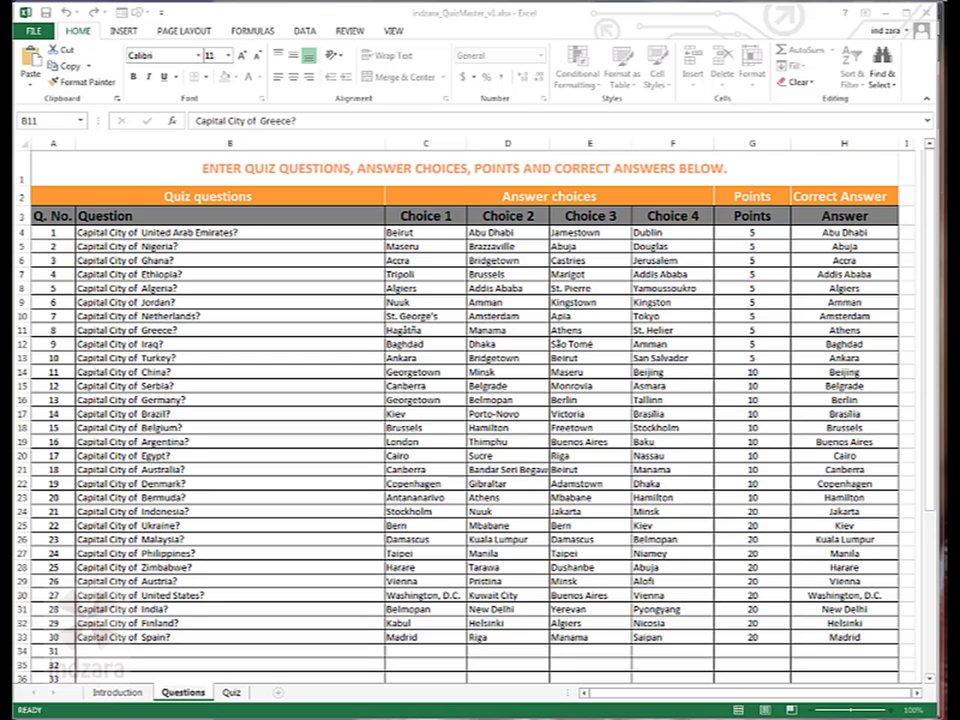
# Show the Quiz sheet set for 3 participants and 10 questions, all scores 0.
pyautogui.click(232, 694)
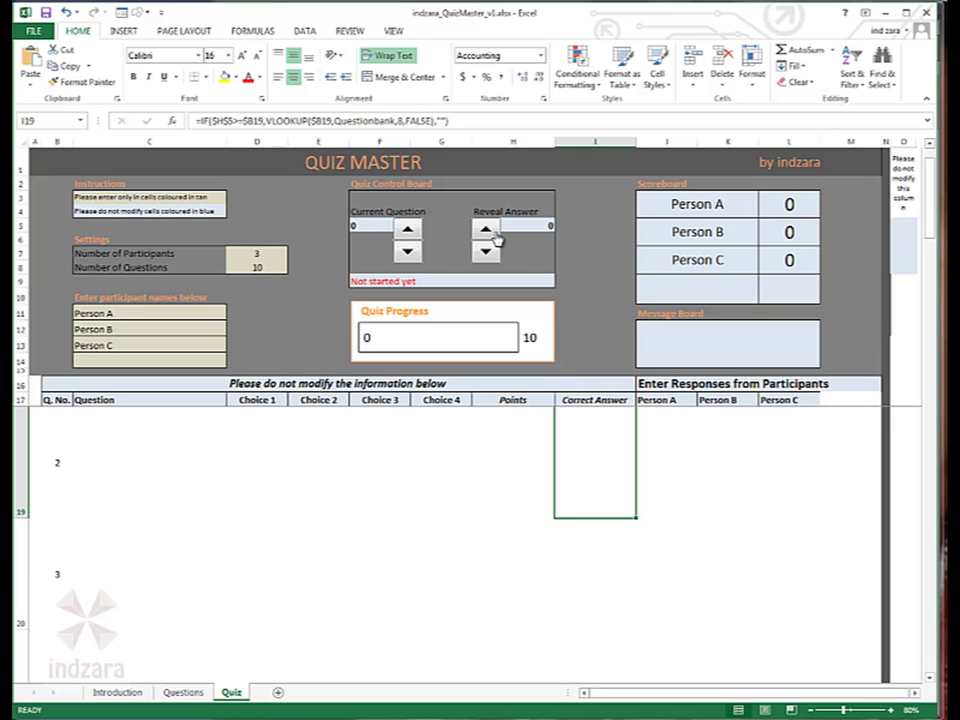
pyautogui.click(493, 232)
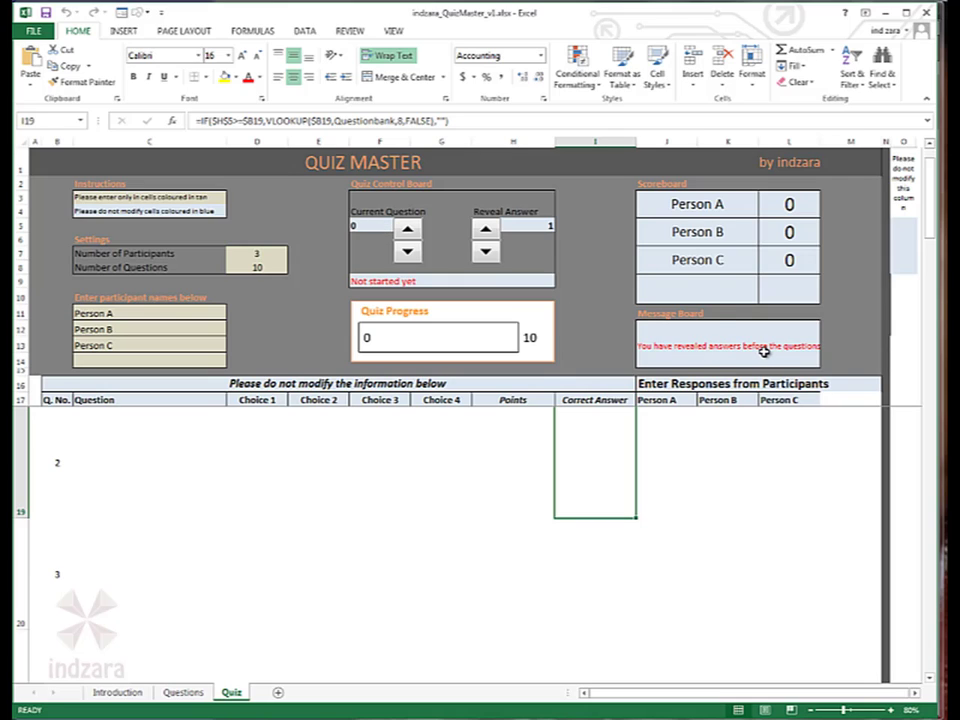
pyautogui.click(487, 252)
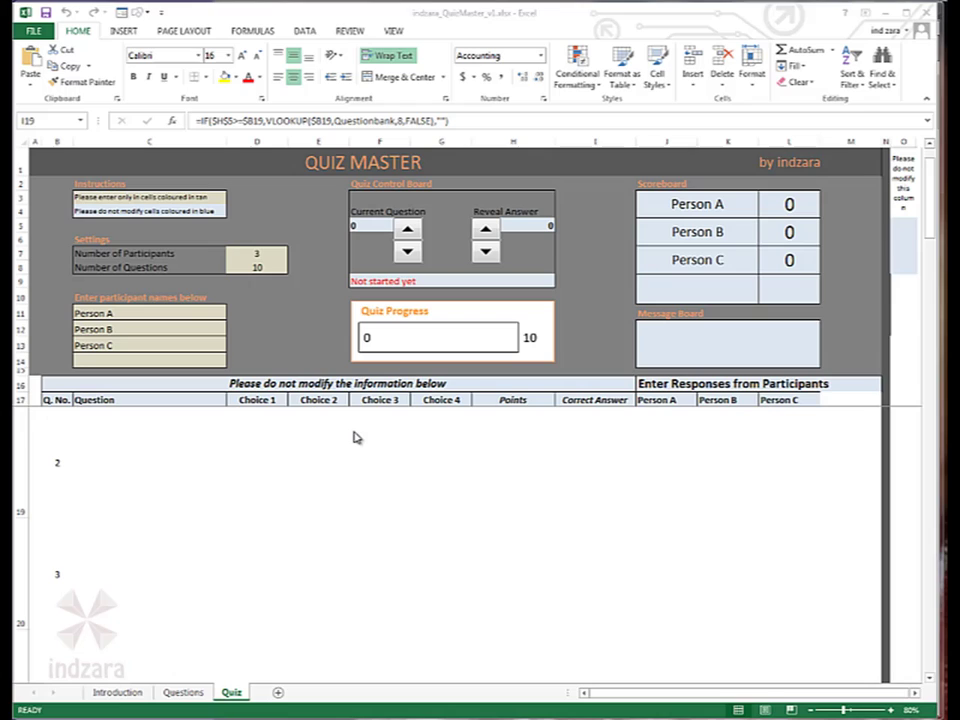
pyautogui.scroll(1, 340, 460)
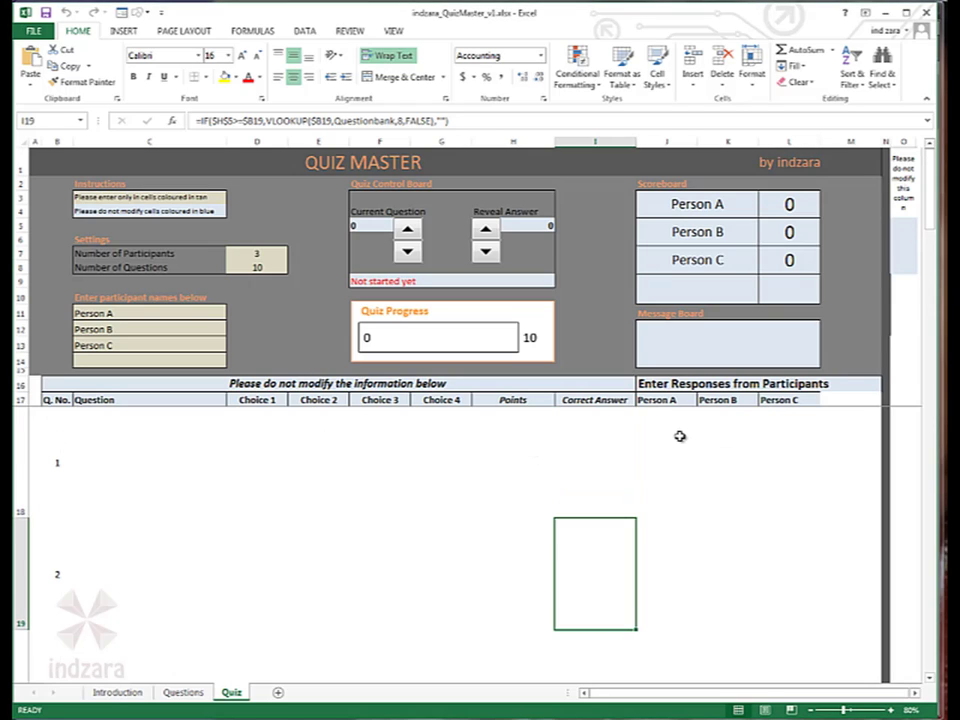
pyautogui.moveTo(680, 415); pyautogui.dragTo(814, 493)
pyautogui.moveTo(666, 463); pyautogui.dragTo(830, 465)
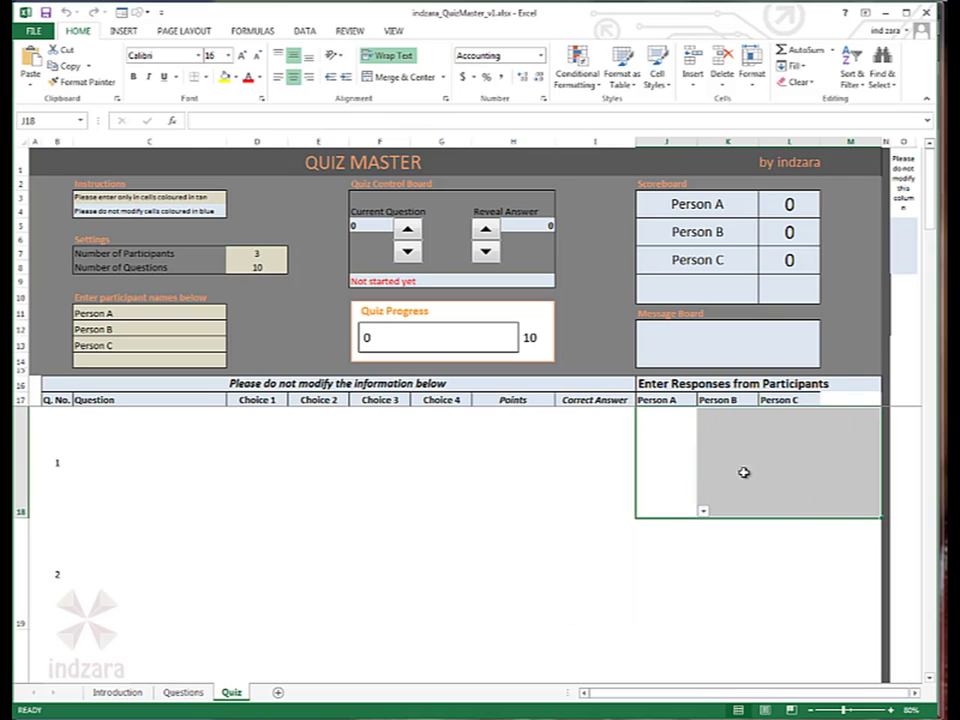
# Advance to question 1 and record Jamestown for Person A and Abu Dhabi for Person B.
pyautogui.click(408, 229)
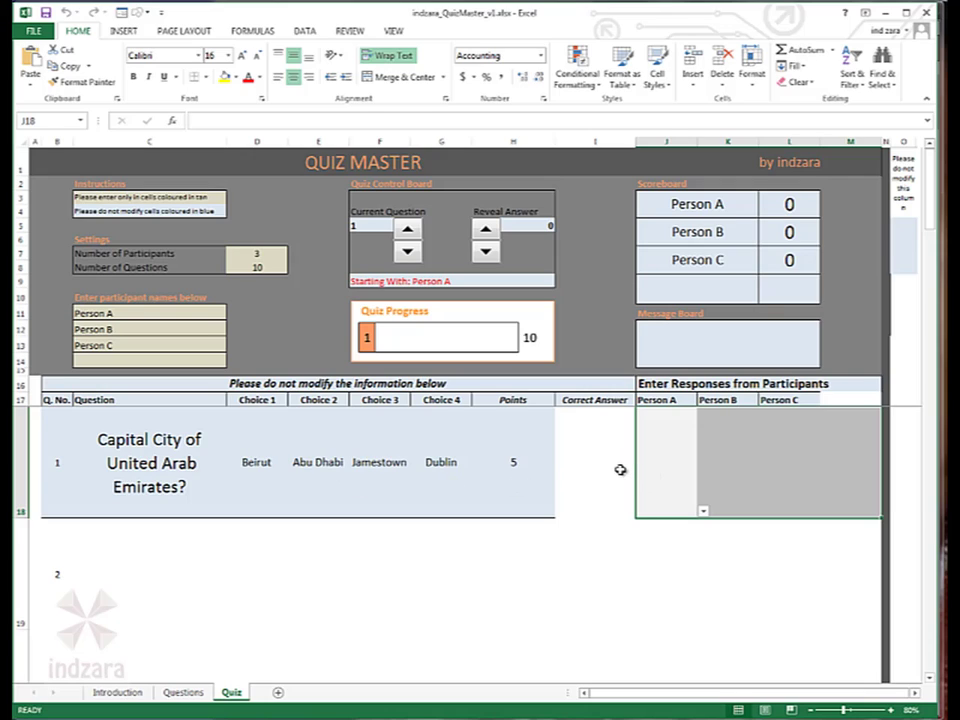
pyautogui.click(746, 478)
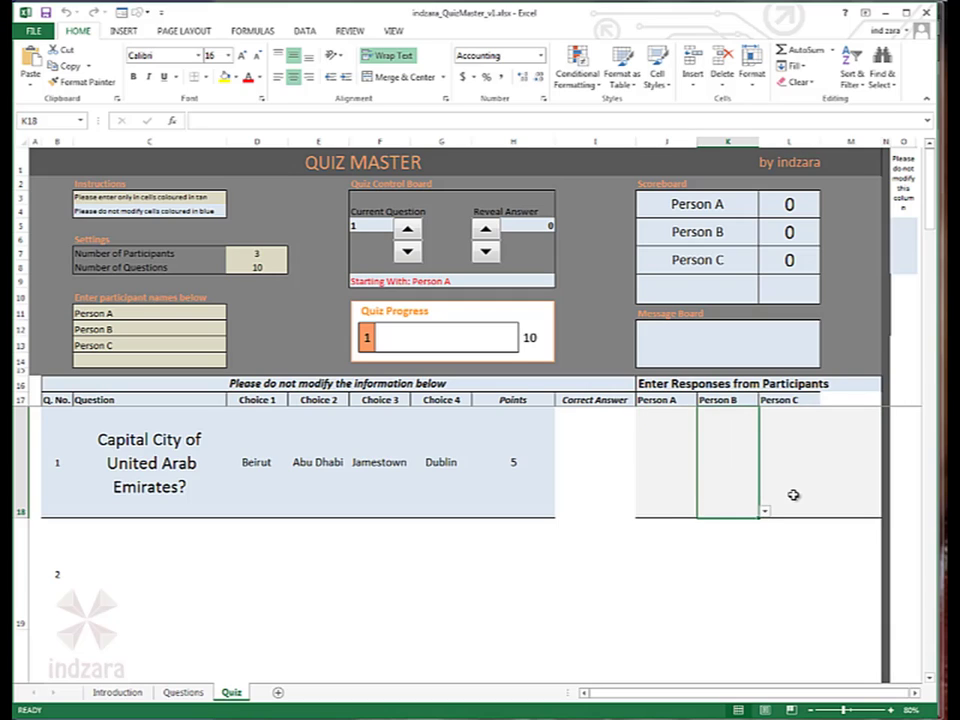
pyautogui.click(675, 480)
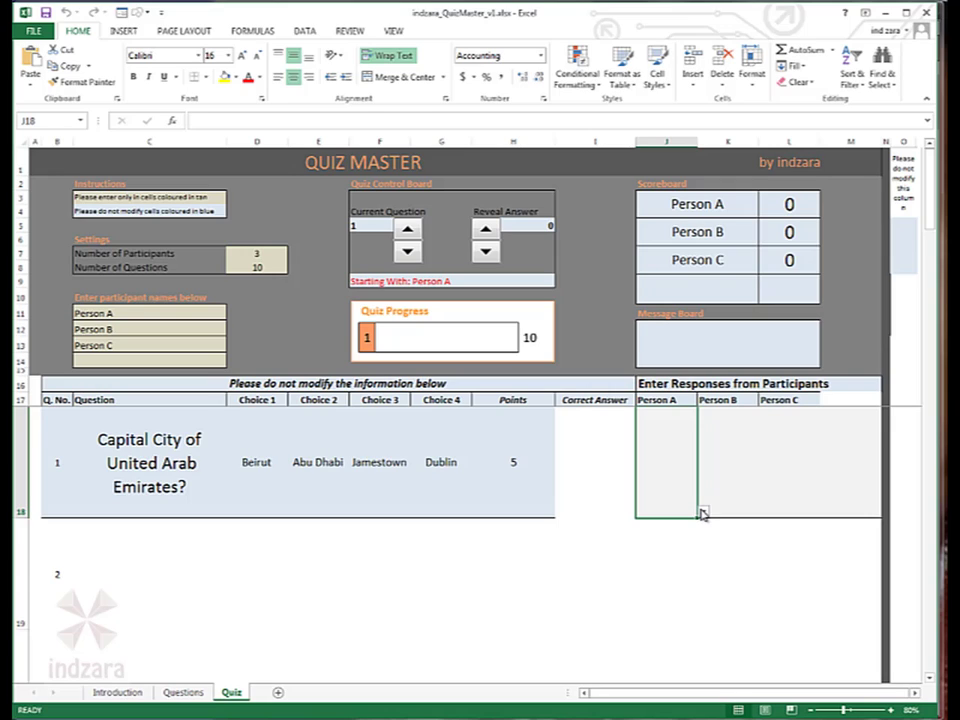
pyautogui.click(703, 513)
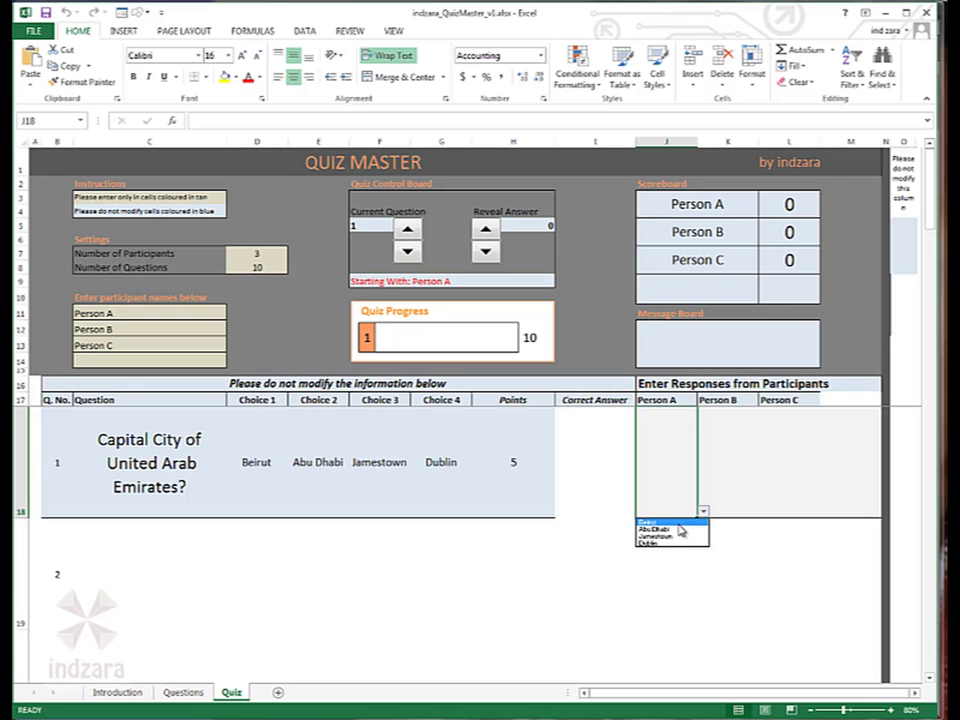
pyautogui.click(681, 541)
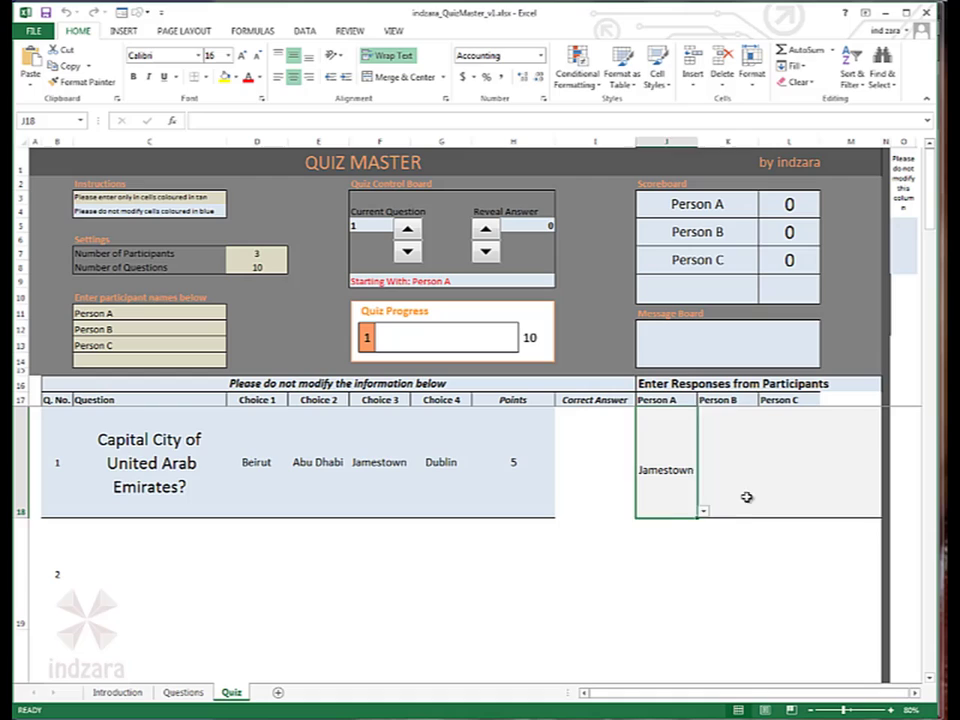
pyautogui.click(758, 505)
pyautogui.click(765, 513)
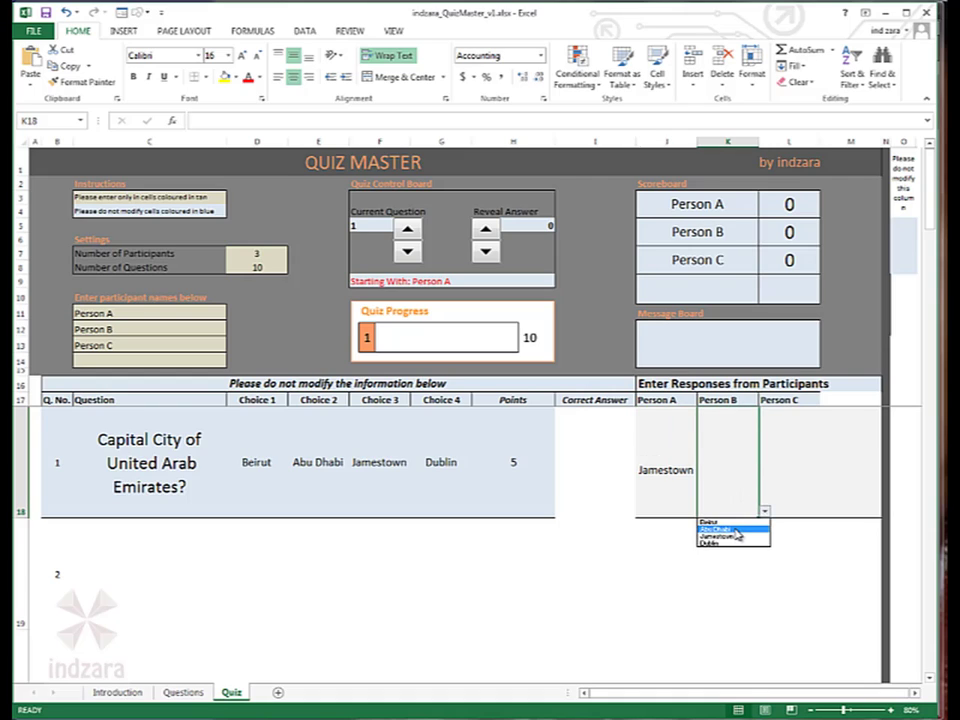
pyautogui.click(748, 528)
# Record Dublin for Person C and reveal Abu Dhabi as correct, scoring Person B 5.
pyautogui.click(810, 507)
pyautogui.click(825, 512)
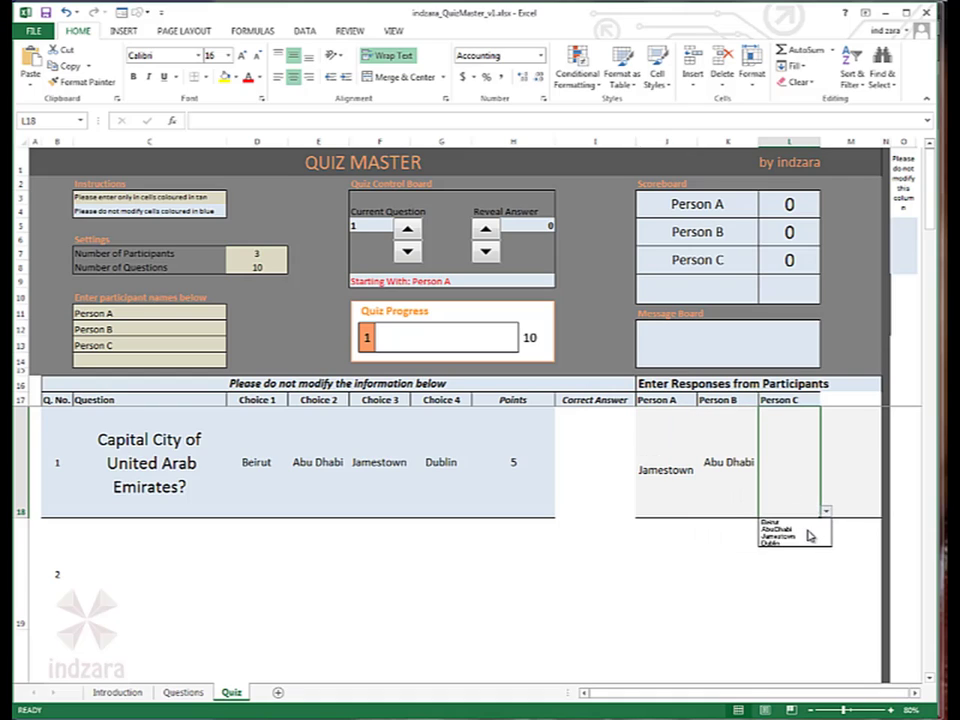
pyautogui.click(808, 542)
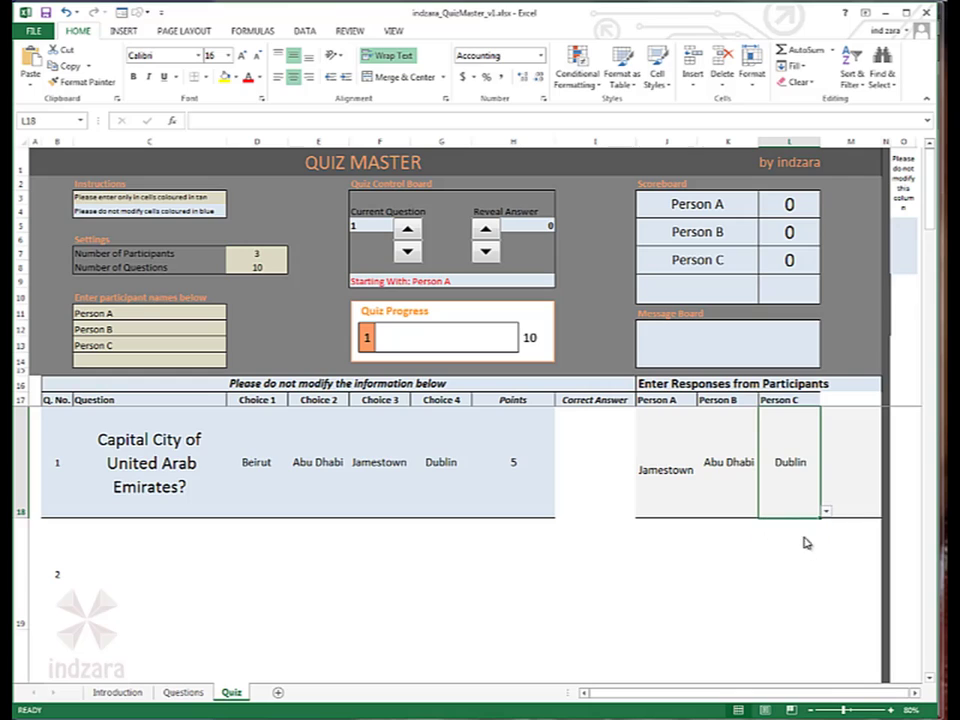
pyautogui.click(735, 440)
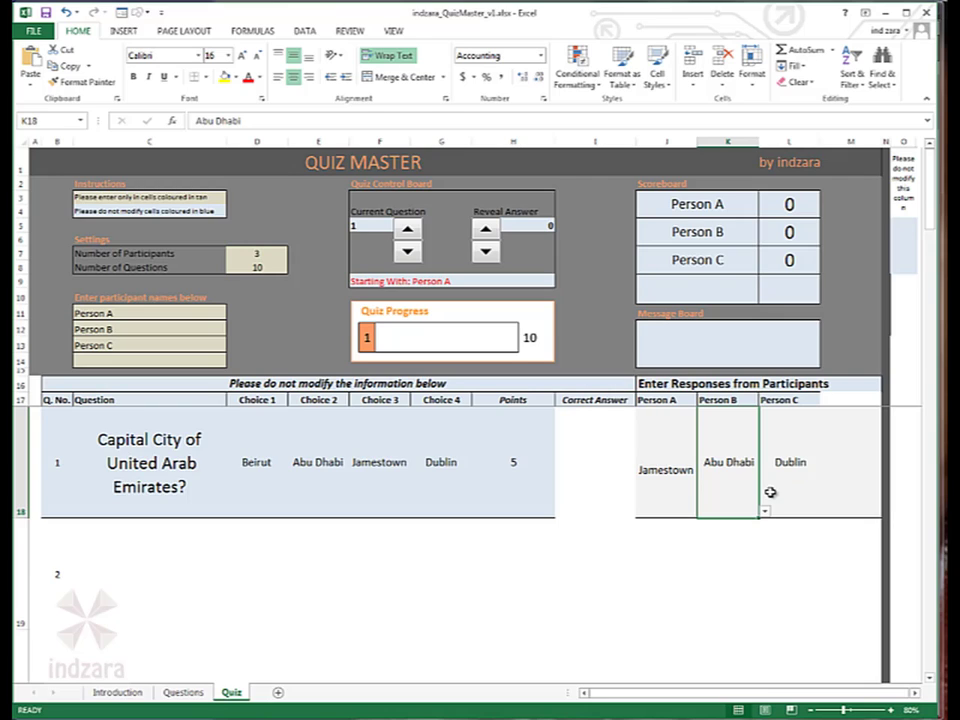
pyautogui.click(486, 228)
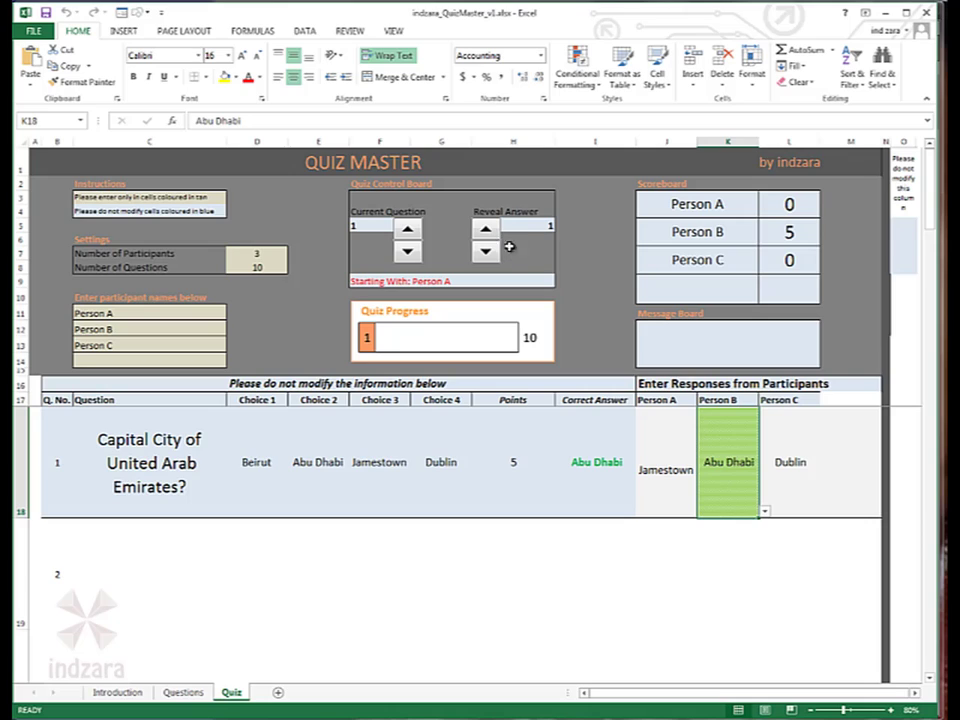
pyautogui.click(602, 486)
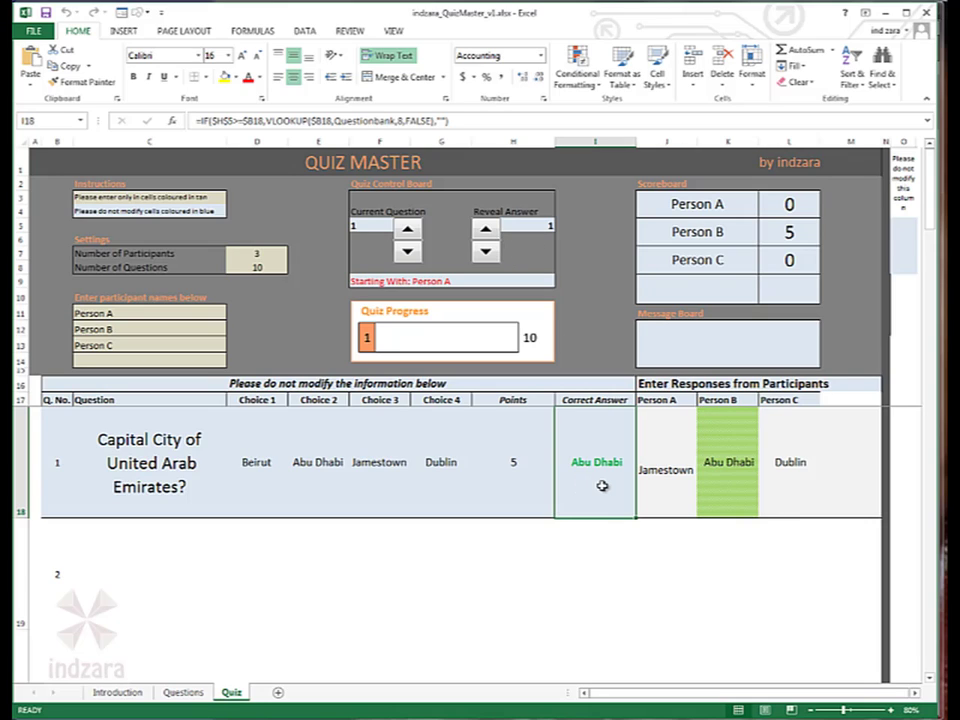
pyautogui.click(716, 467)
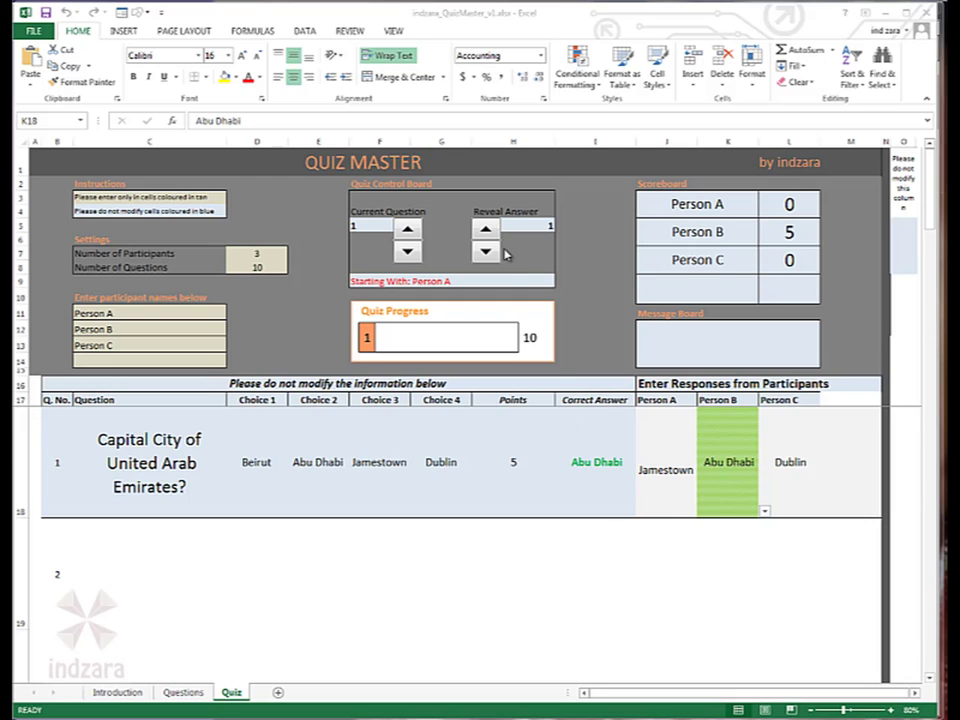
# Advance to question 2, 'Capital City of Nigeria?', and bring its K19 response row into view.
pyautogui.click(406, 229)
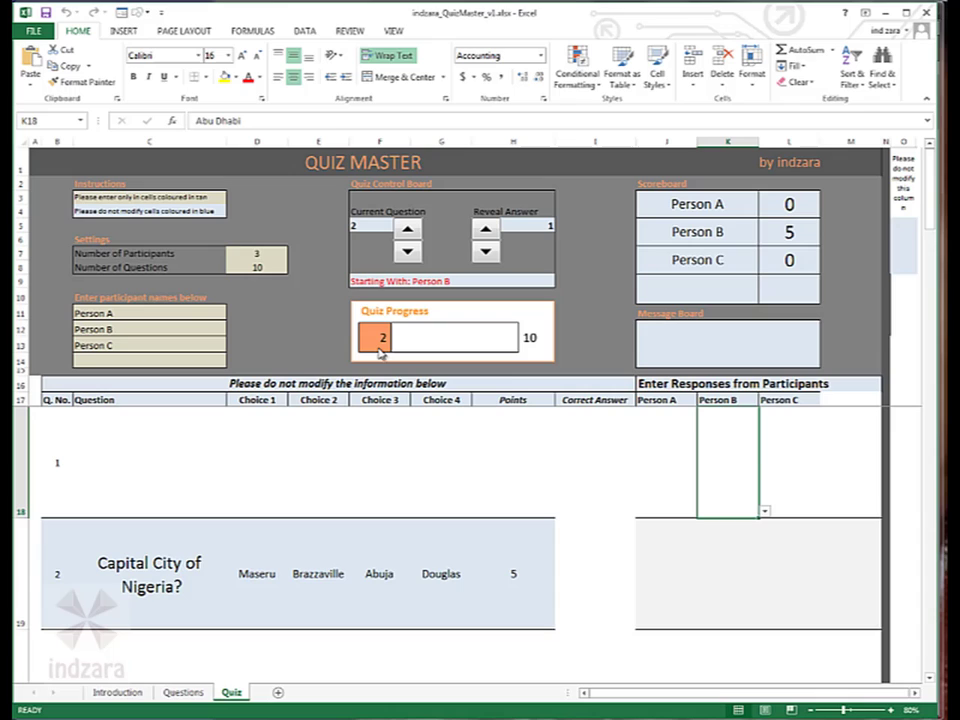
pyautogui.moveTo(393, 351)
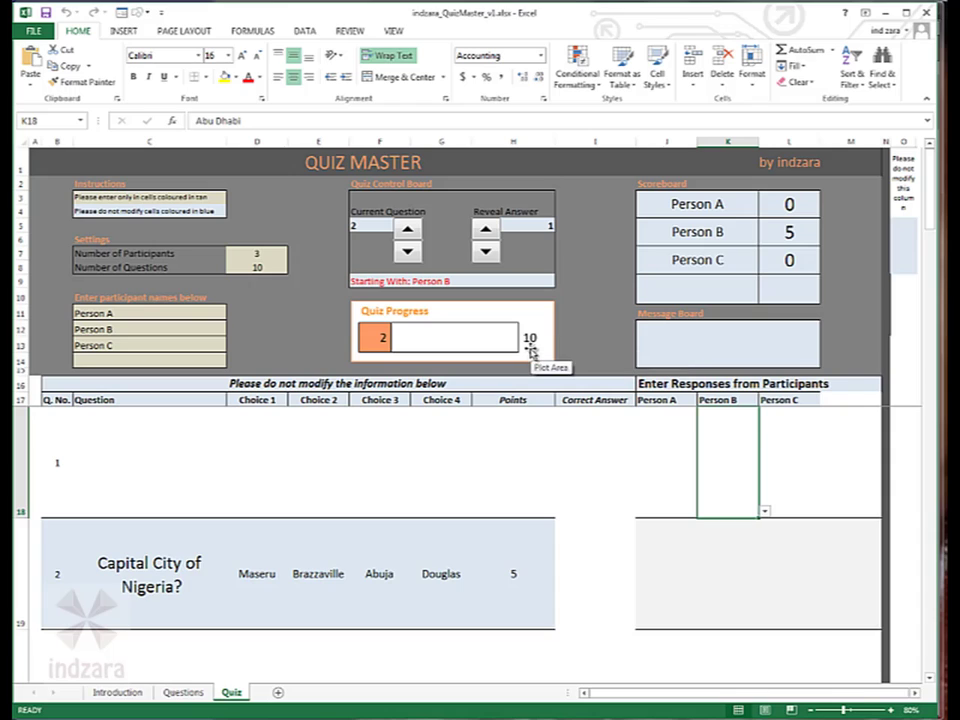
pyautogui.click(850, 460)
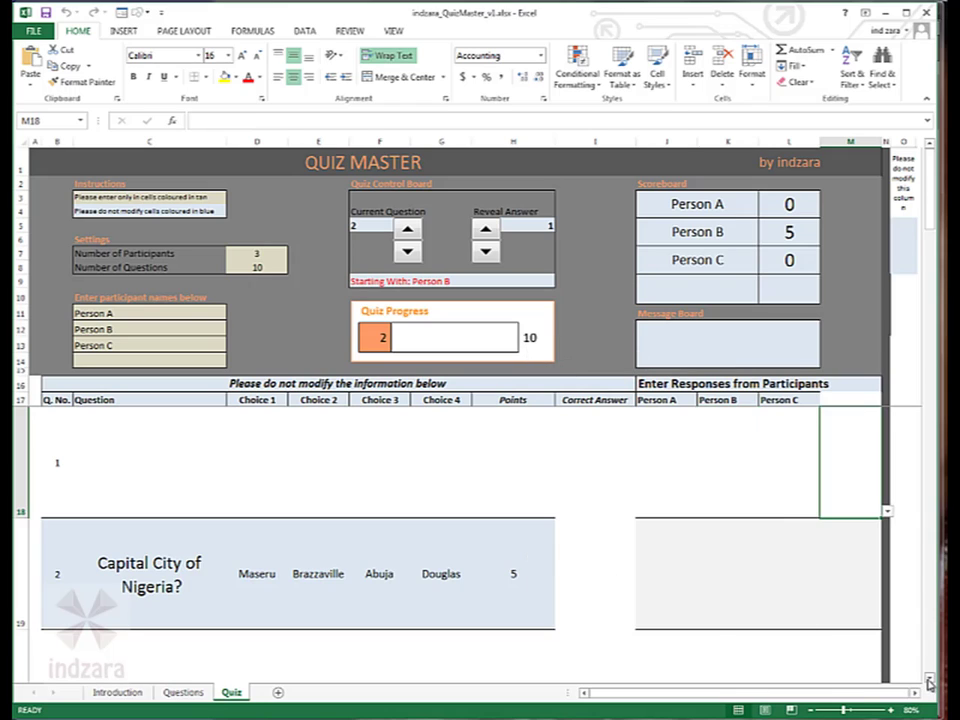
pyautogui.click(927, 680)
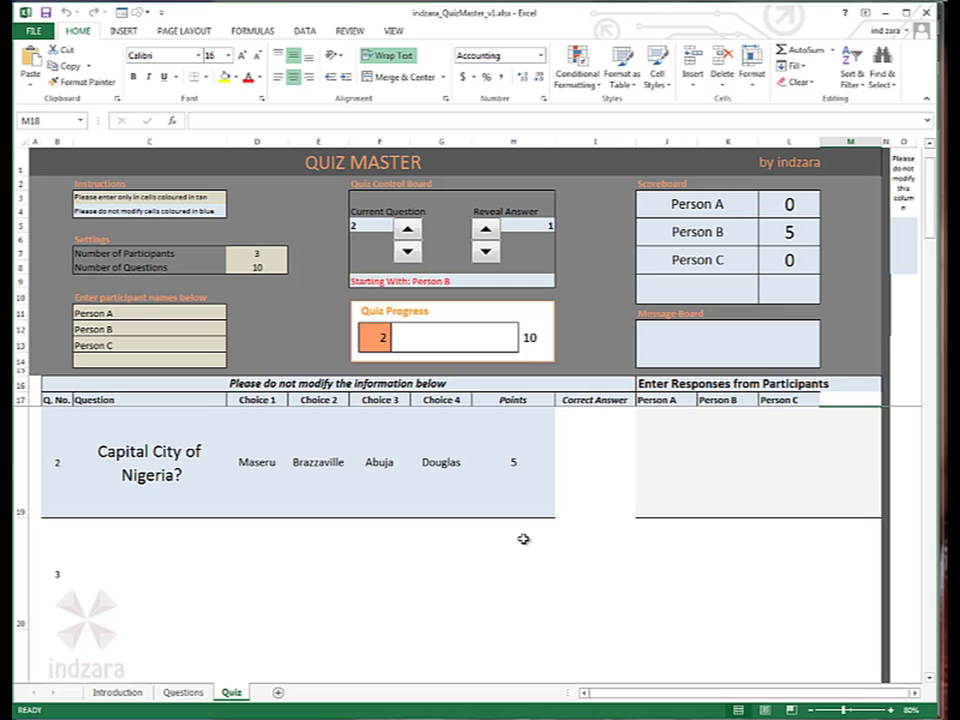
pyautogui.click(737, 490)
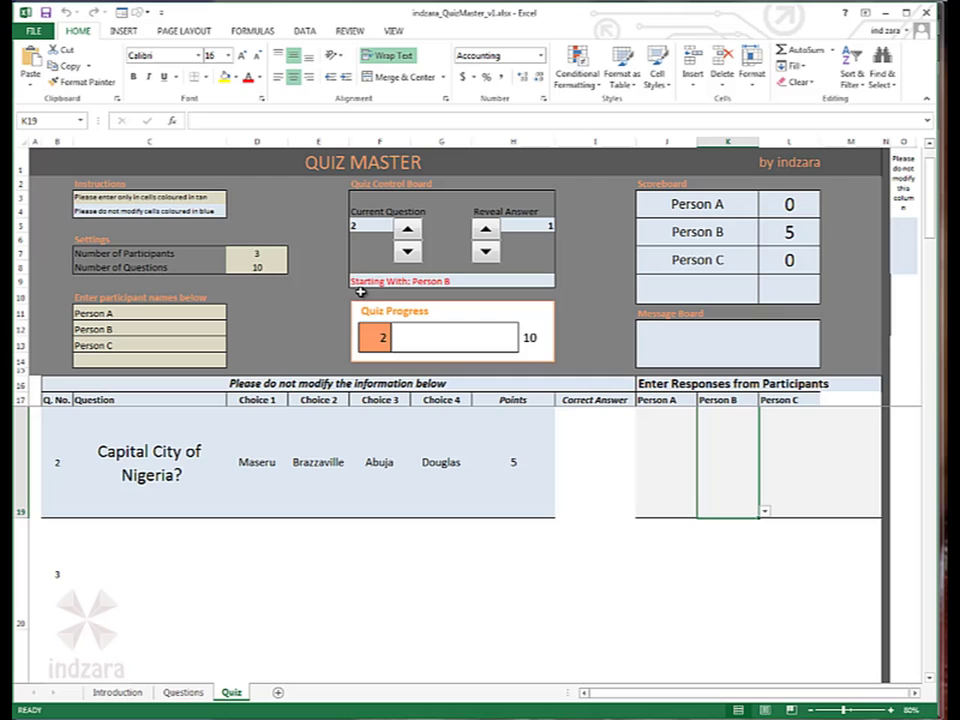
# Enter question 2 responses: Maseru in K19, Abuja in L19, Douglas in J19.
pyautogui.click(764, 511)
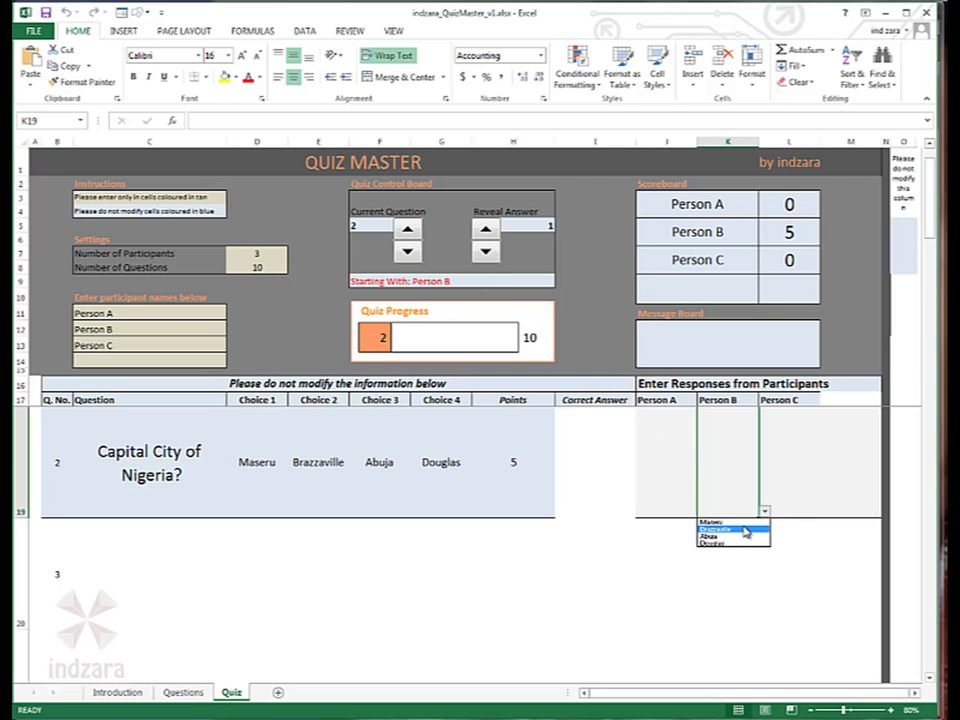
pyautogui.click(712, 521)
pyautogui.click(806, 506)
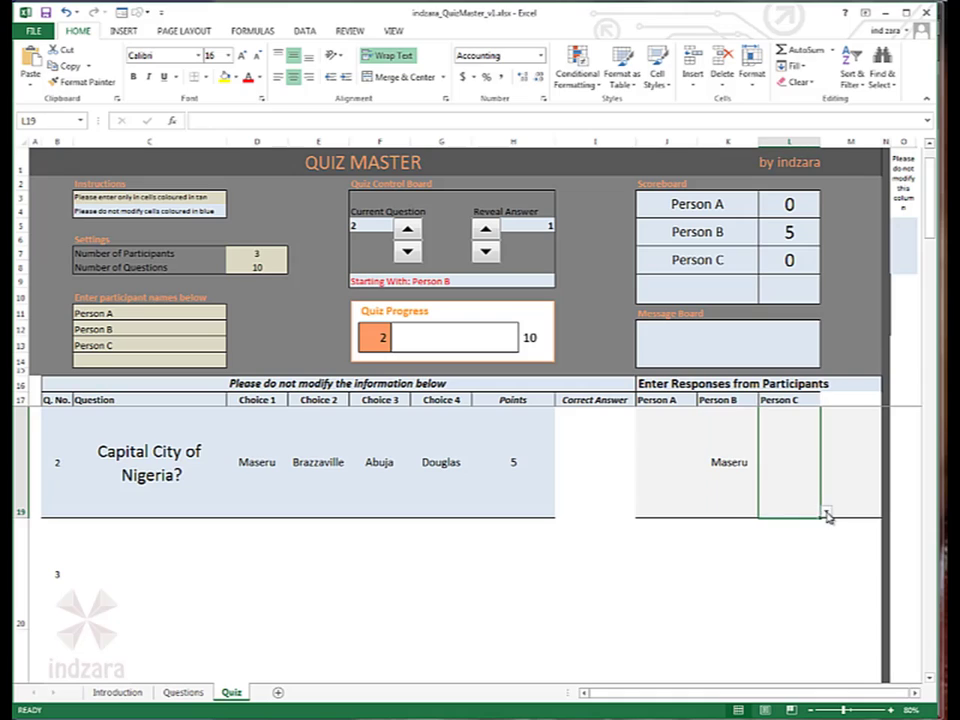
pyautogui.click(827, 514)
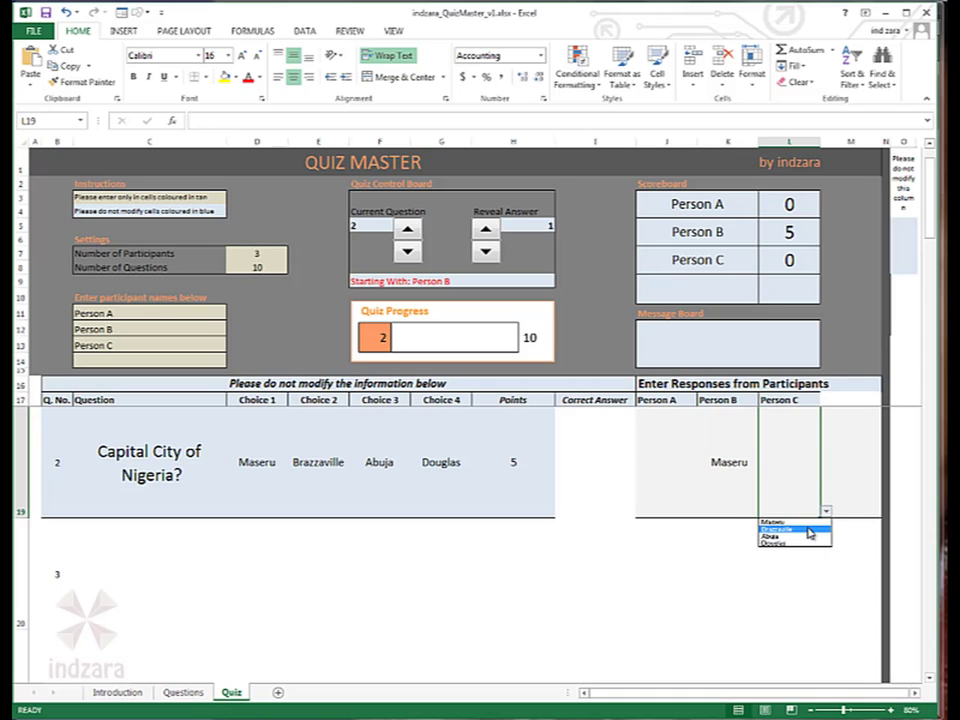
pyautogui.click(798, 536)
pyautogui.click(687, 504)
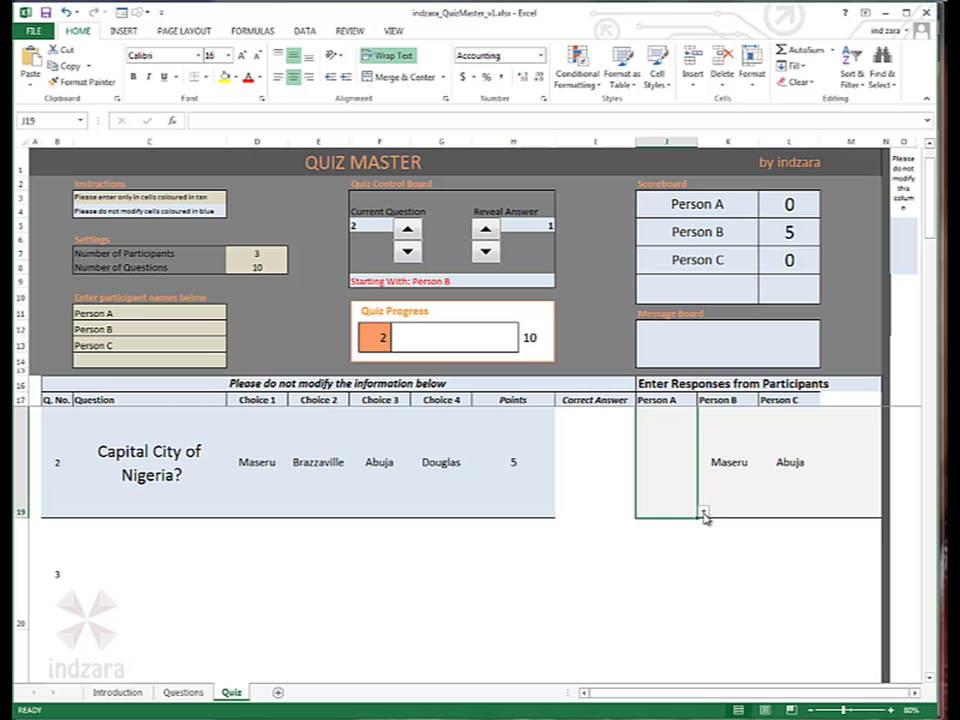
pyautogui.click(704, 511)
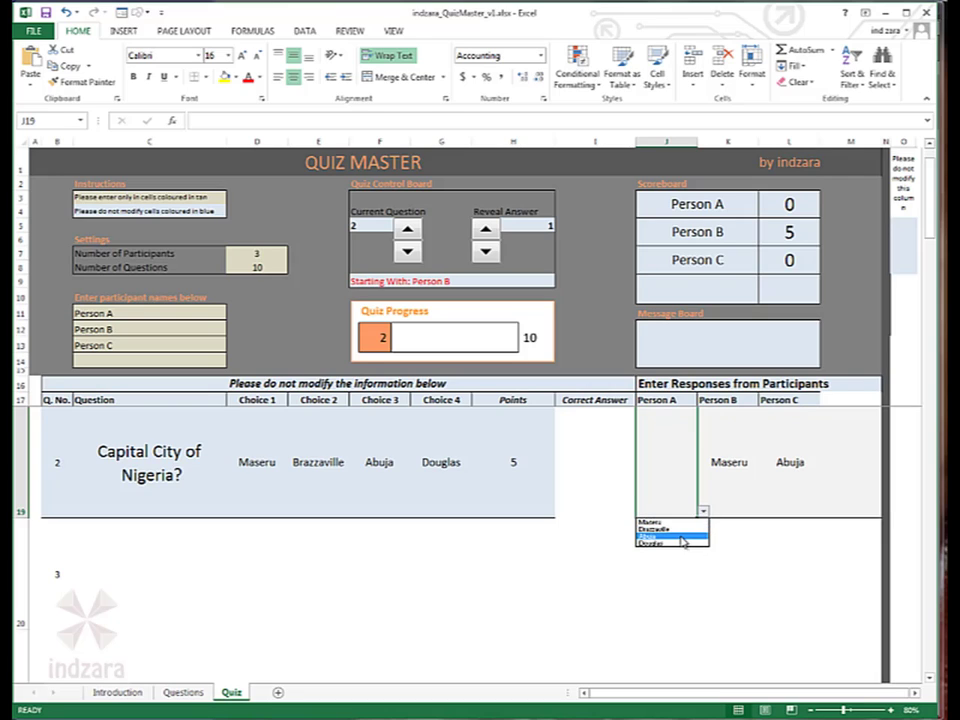
pyautogui.click(681, 543)
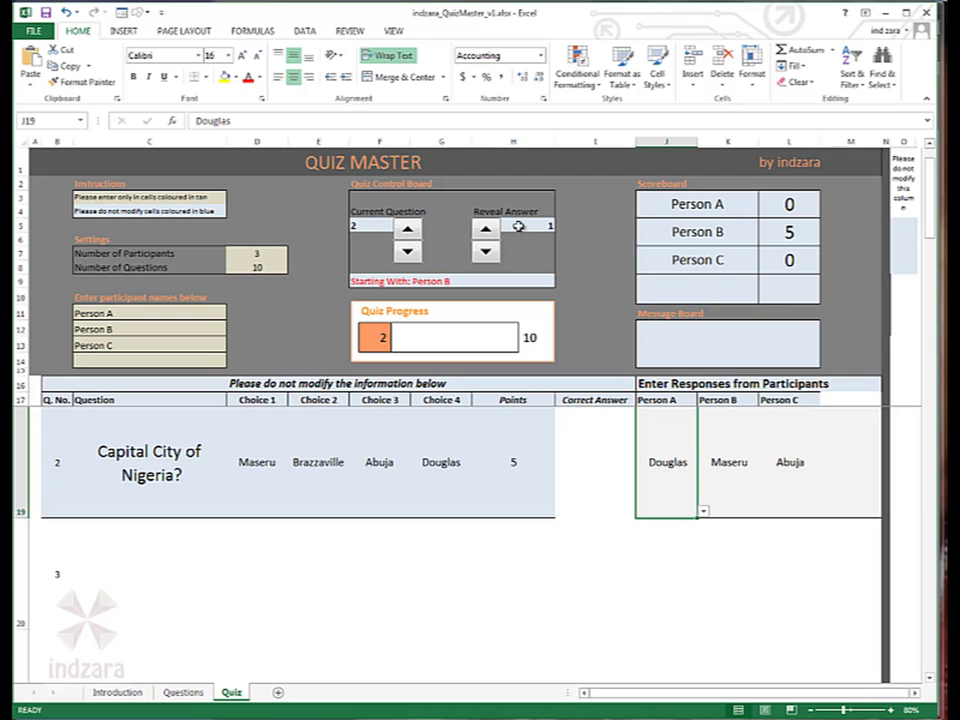
# Reveal Abuja as question 2's answer, scoring Person C 5, then switch to the user guide PDF.
pyautogui.click(486, 230)
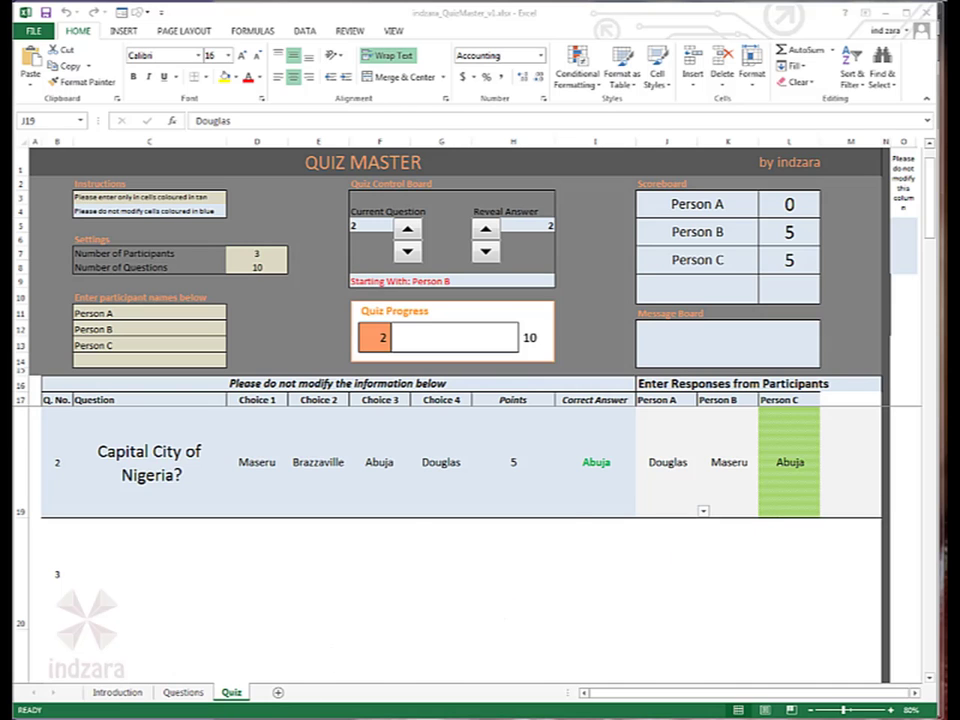
pyautogui.hotkey('alt', 'Tab')
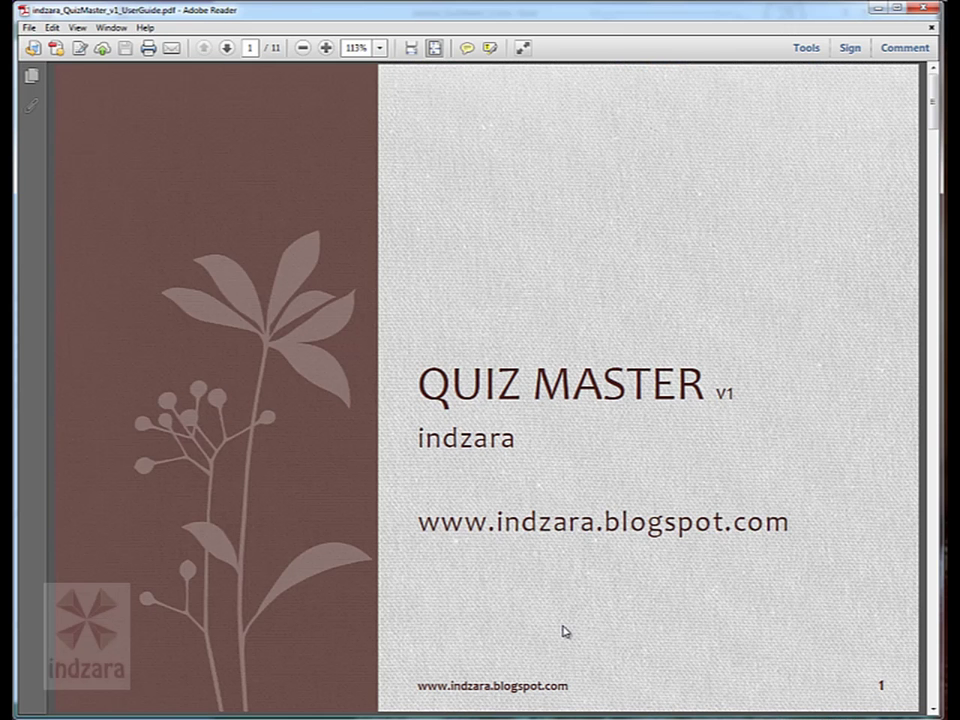